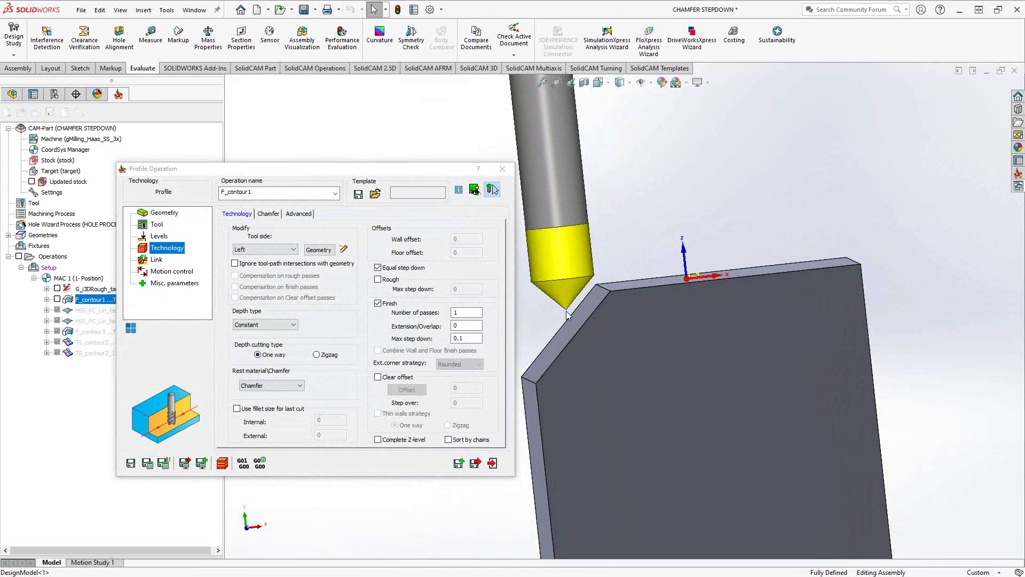
pyautogui.click(162, 214)
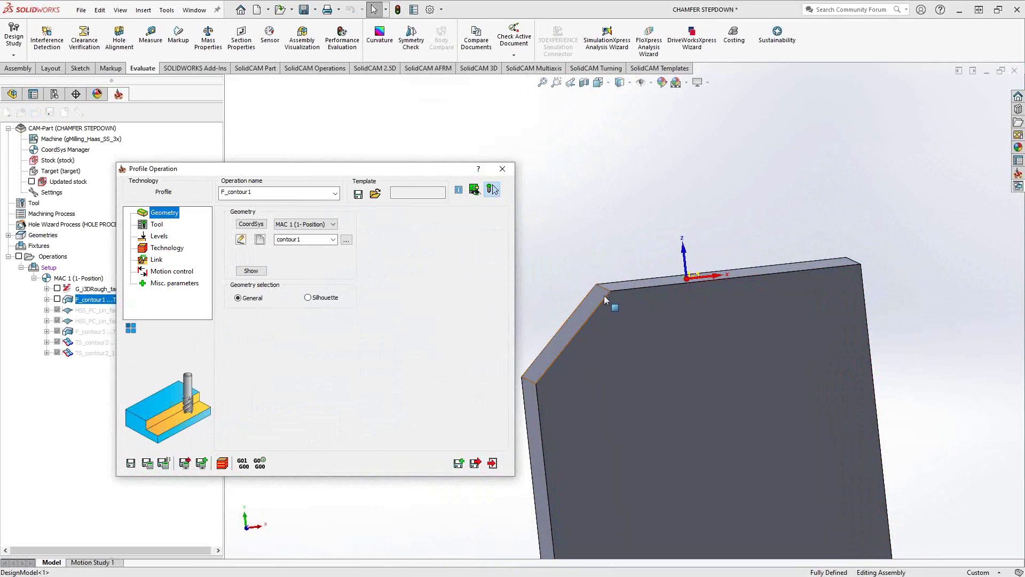
pyautogui.moveTo(609, 302); pyautogui.dragTo(610, 326, button='middle')
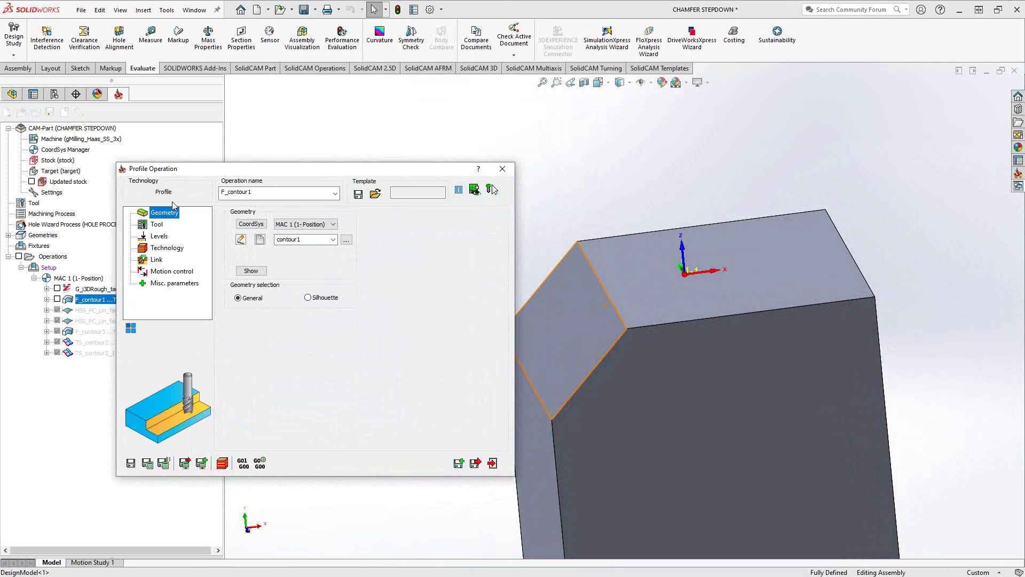
pyautogui.click(255, 269)
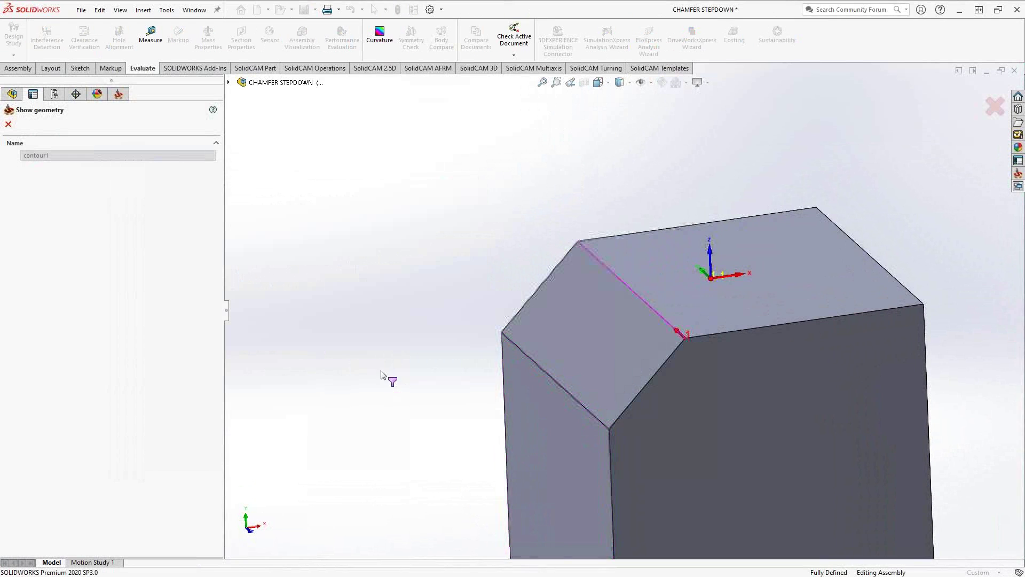
pyautogui.click(8, 124)
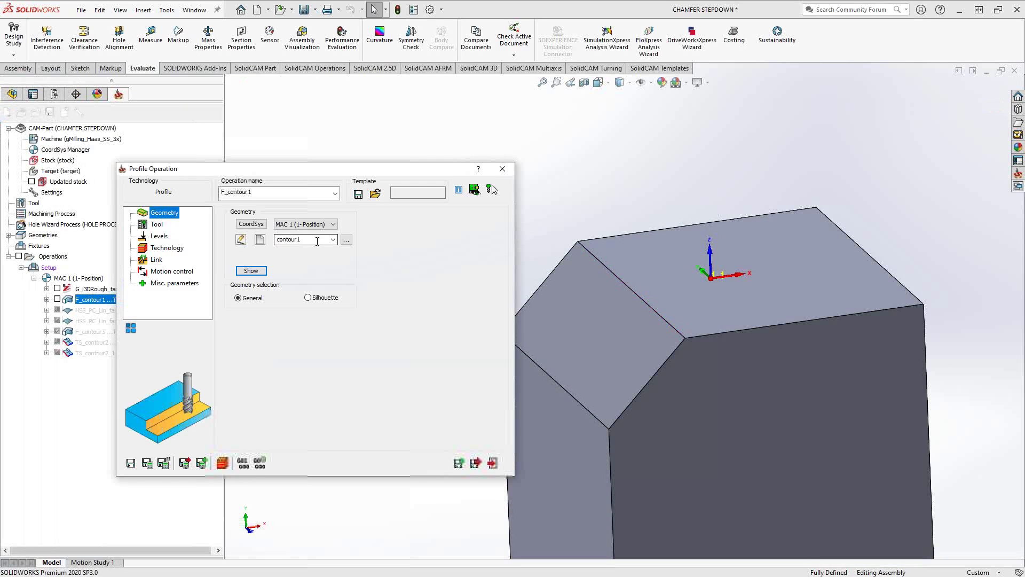
# - Check the CHAMFER MILL and milling levels, then show Technology: left side, Chamfer mode, 0.1 step down
pyautogui.click(157, 225)
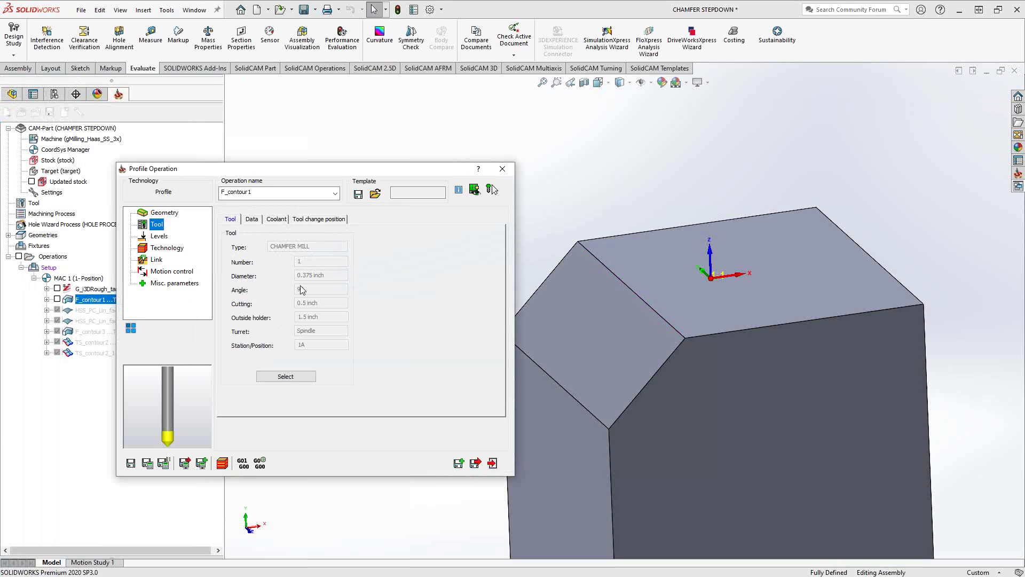
pyautogui.scroll(3, 168, 428)
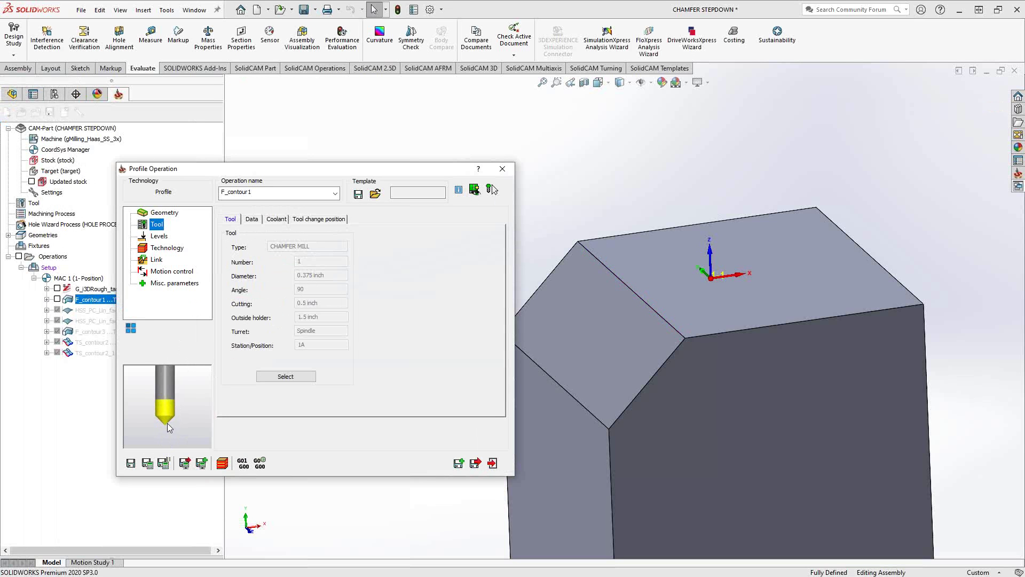
pyautogui.scroll(3, 168, 422)
pyautogui.click(160, 237)
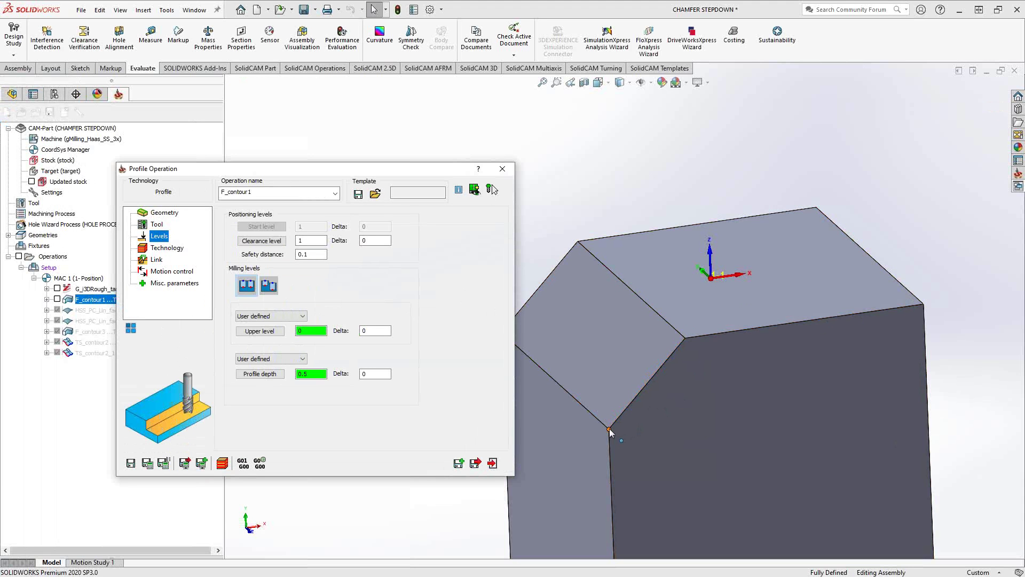
pyautogui.click(160, 248)
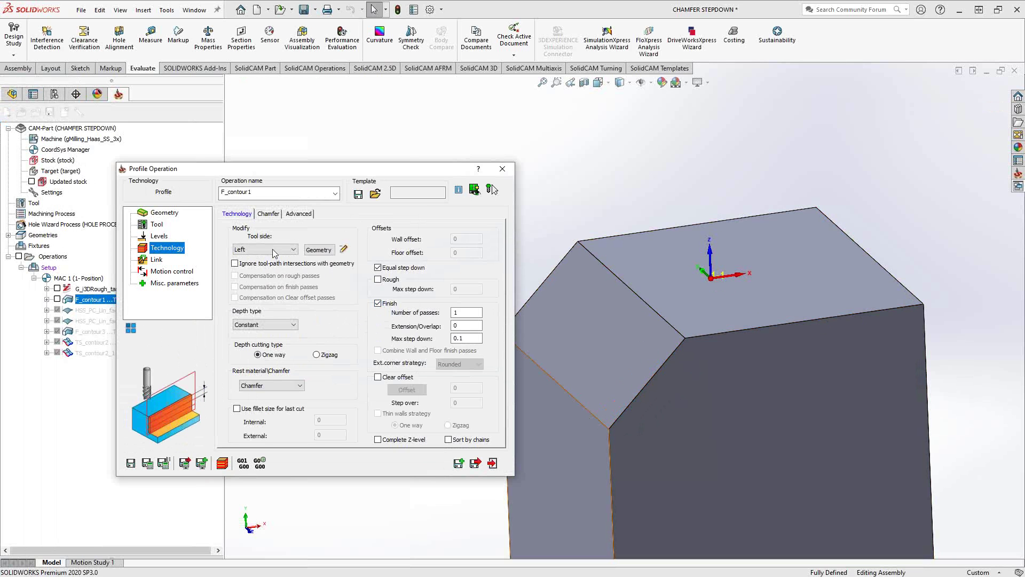
pyautogui.click(268, 213)
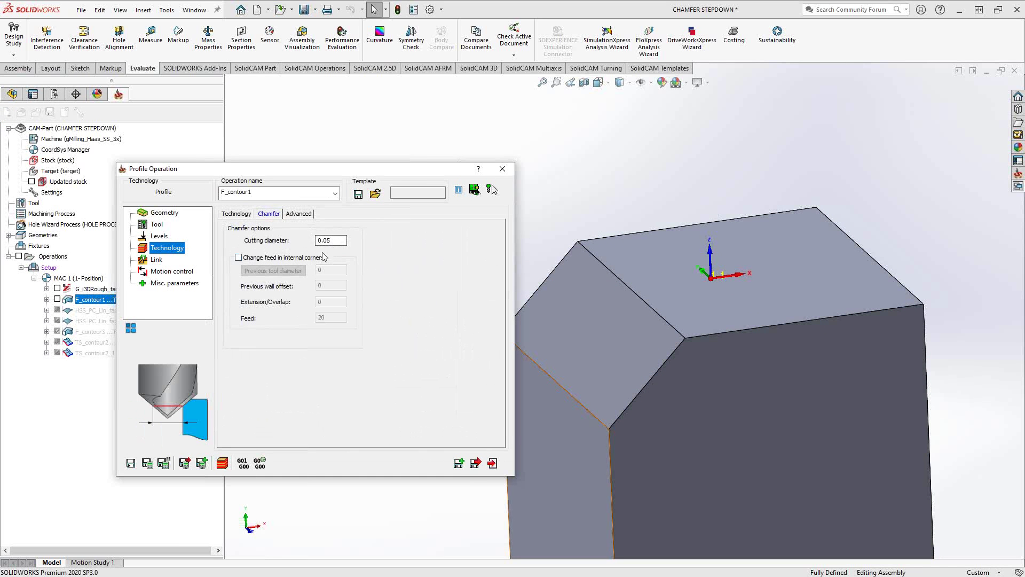
pyautogui.click(238, 213)
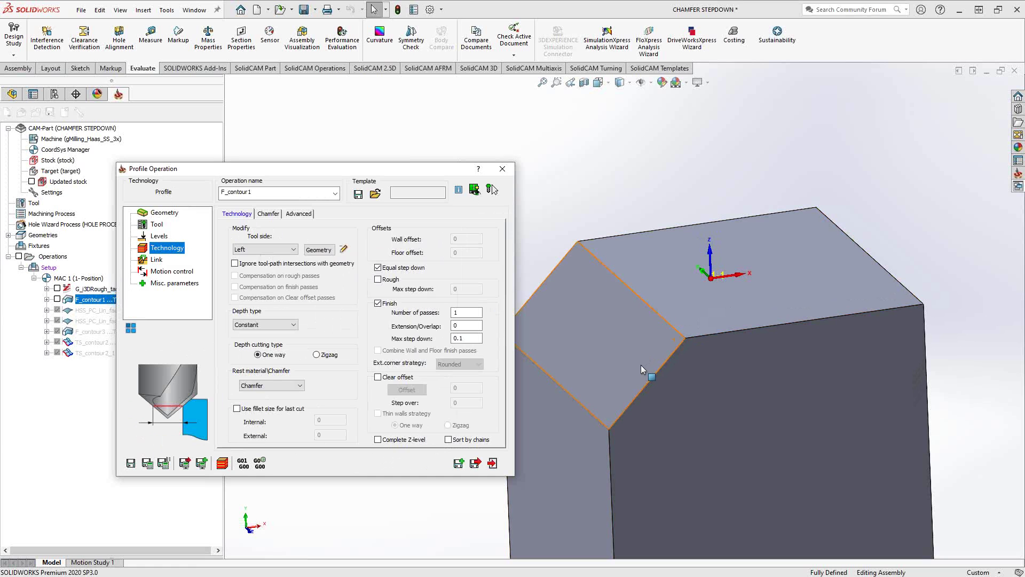
# - Set a 45° wall draft angle with conical fillet corners, cutting top to bottom
pyautogui.click(307, 216)
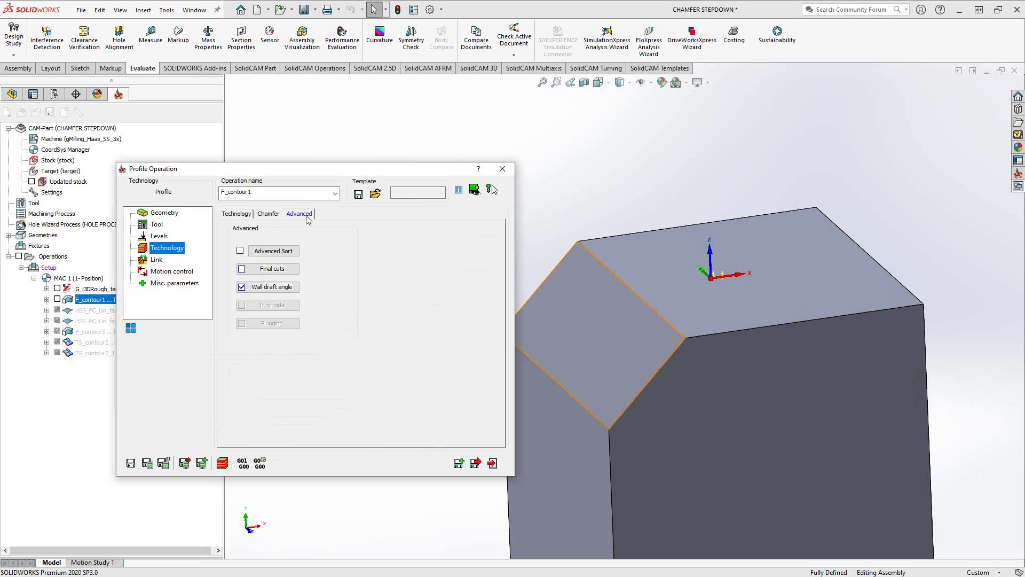
pyautogui.click(286, 288)
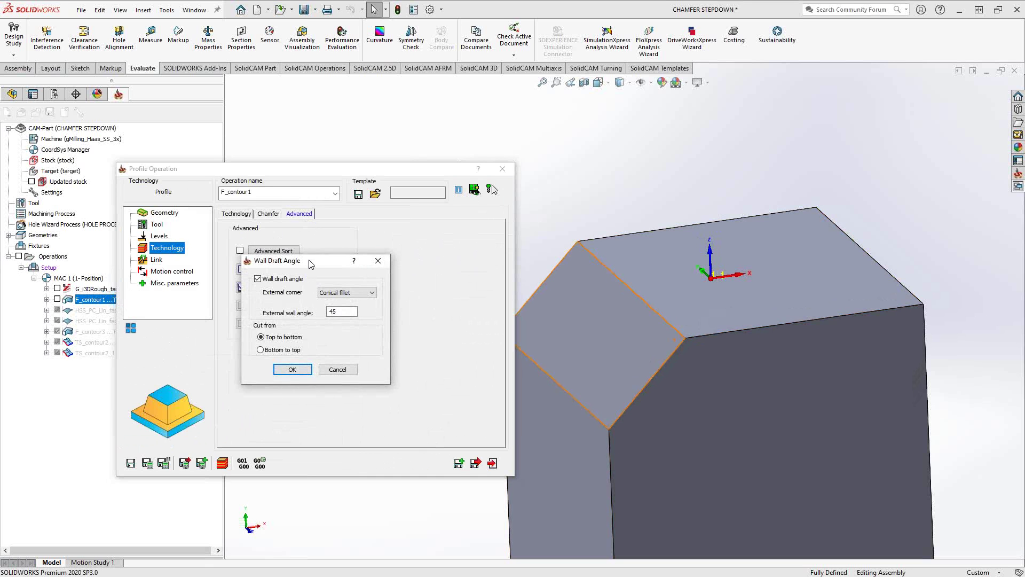
pyautogui.moveTo(311, 261); pyautogui.dragTo(282, 196)
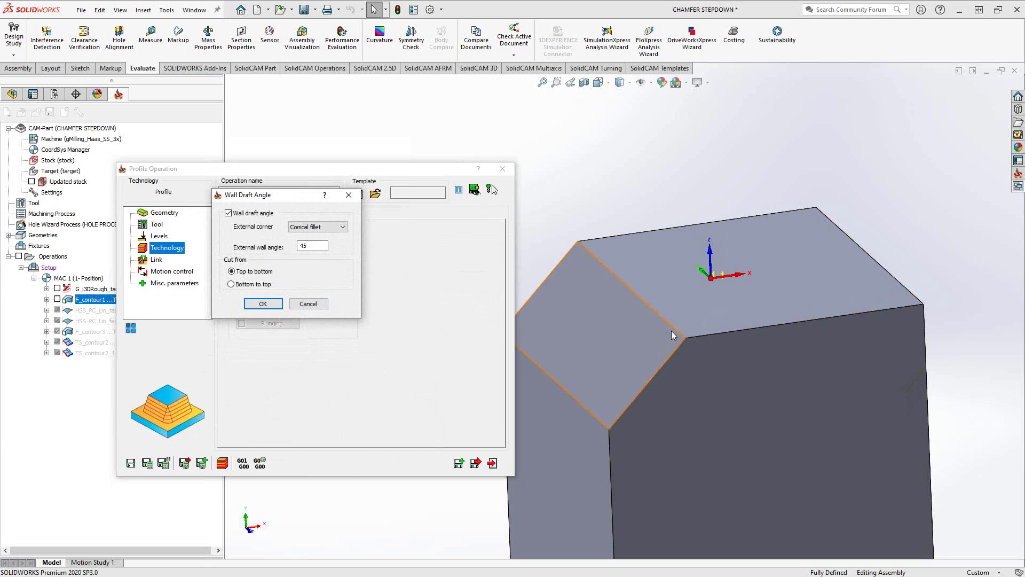
pyautogui.click(57, 304)
pyautogui.click(263, 304)
# - Show the F_contour1 toolpath and inspect its stepped passes down the chamfer face
pyautogui.click(57, 299)
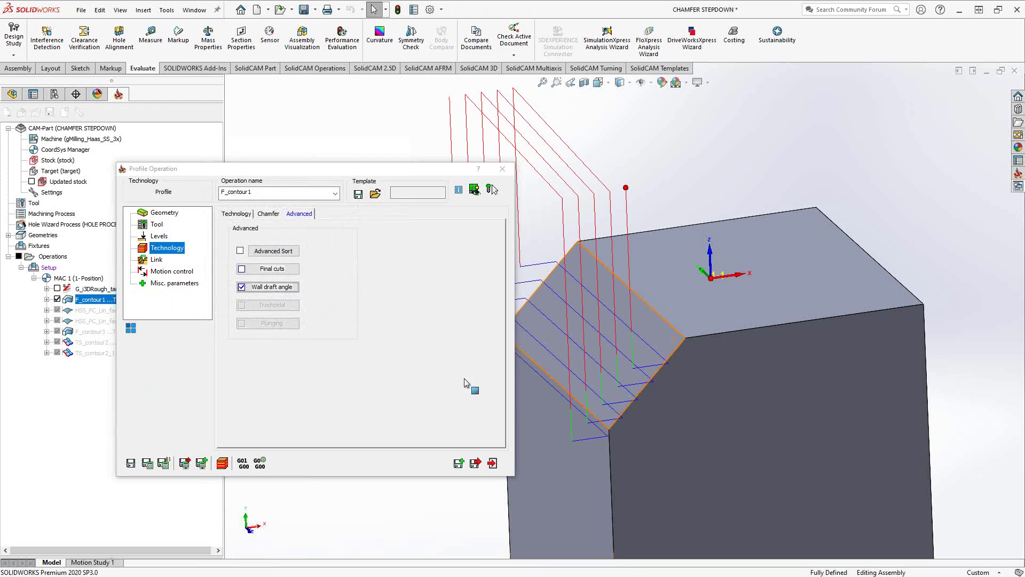
pyautogui.moveTo(620, 299); pyautogui.dragTo(635, 422, button='middle')
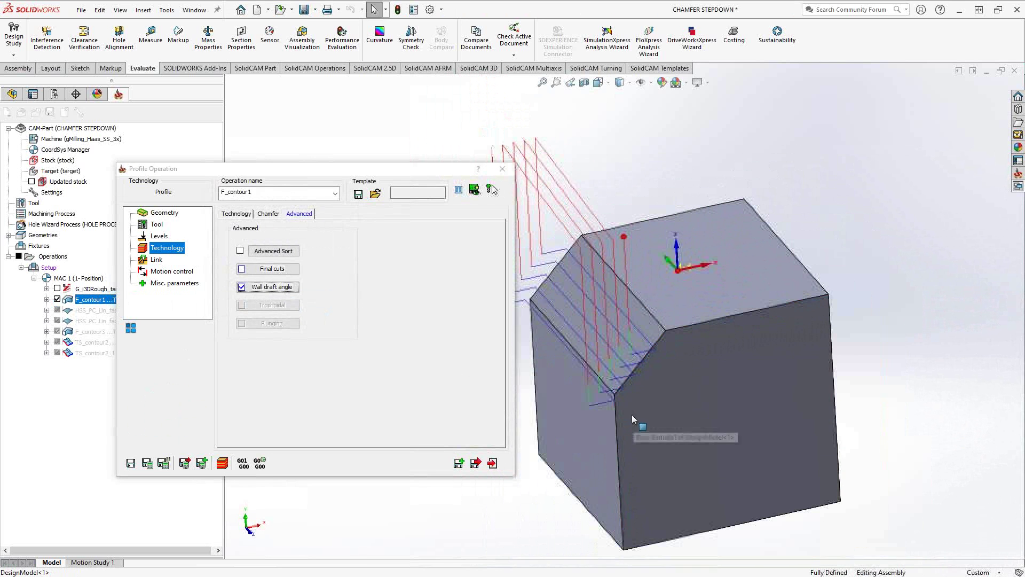
pyautogui.click(269, 215)
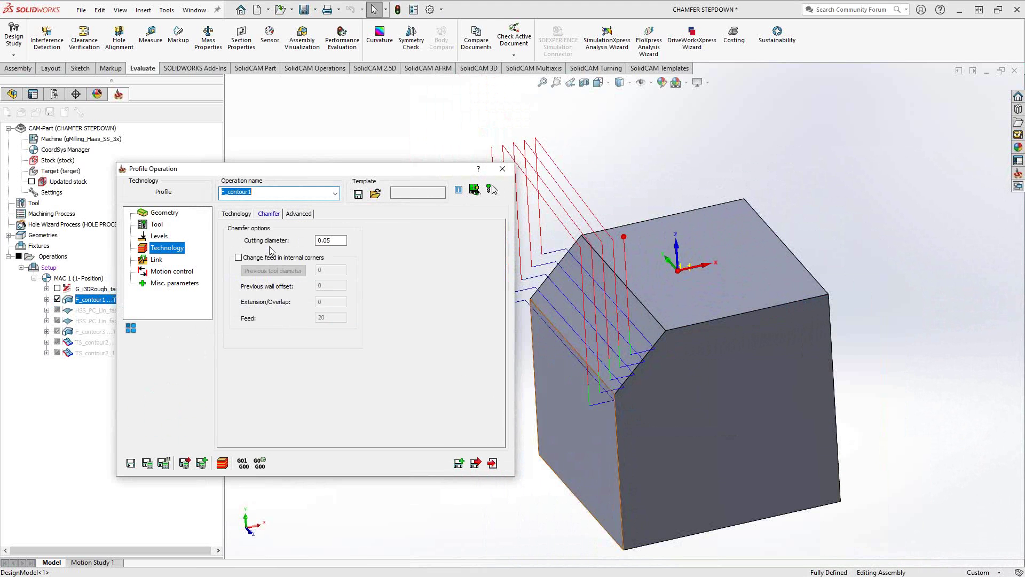
pyautogui.click(299, 213)
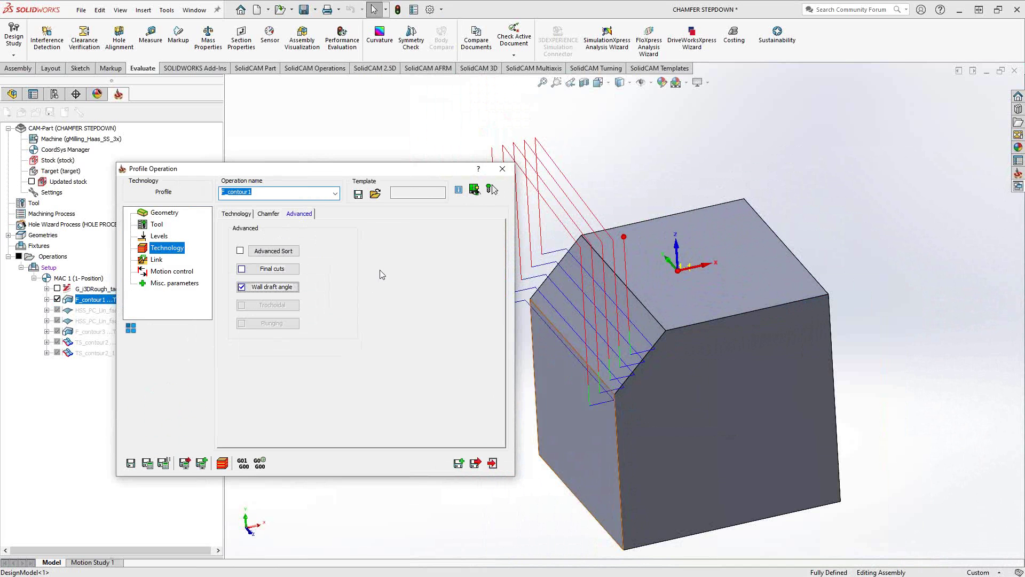
pyautogui.scroll(-2, 655, 349)
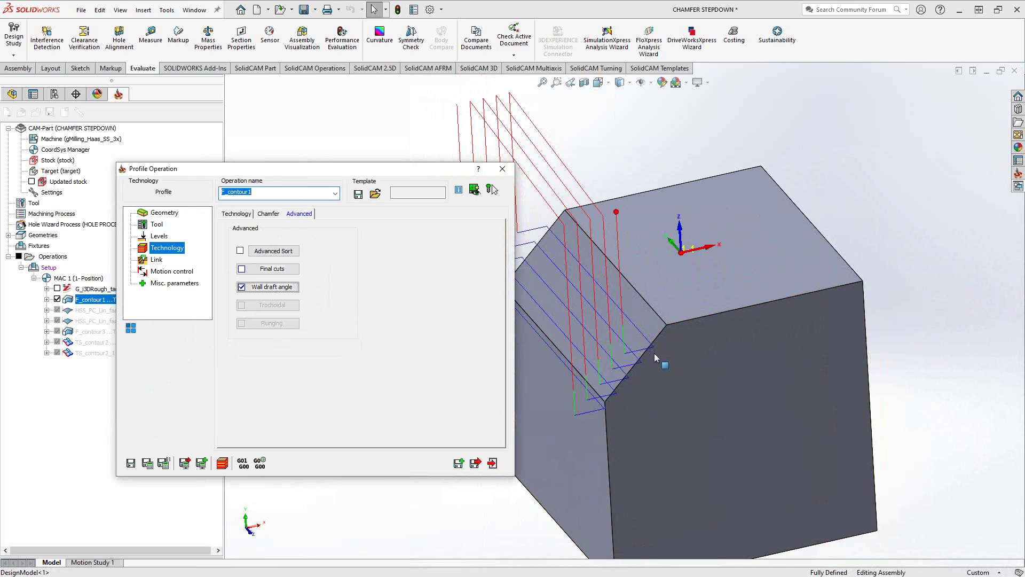
pyautogui.moveTo(655, 349); pyautogui.dragTo(656, 340, button='middle')
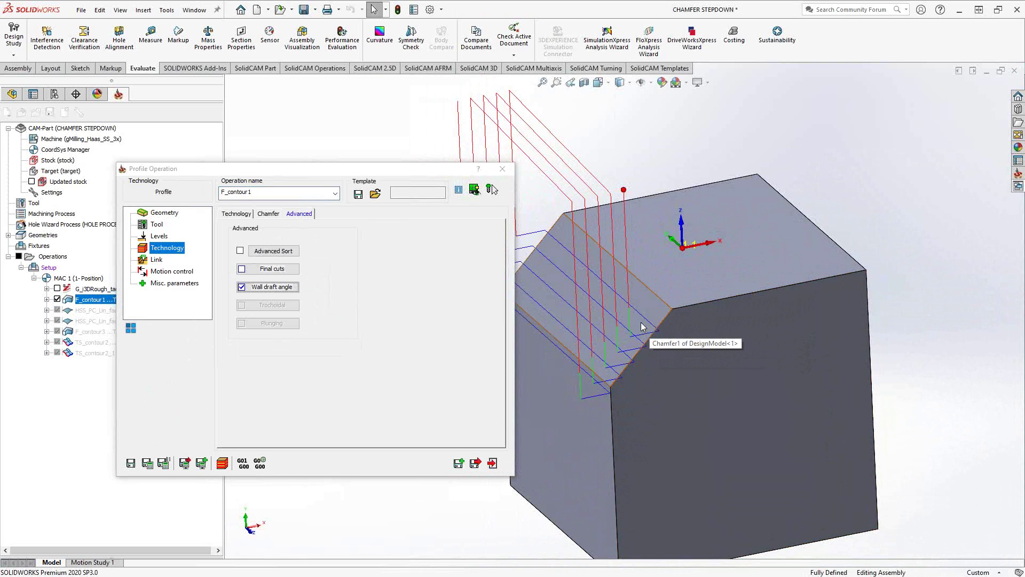
pyautogui.click(270, 283)
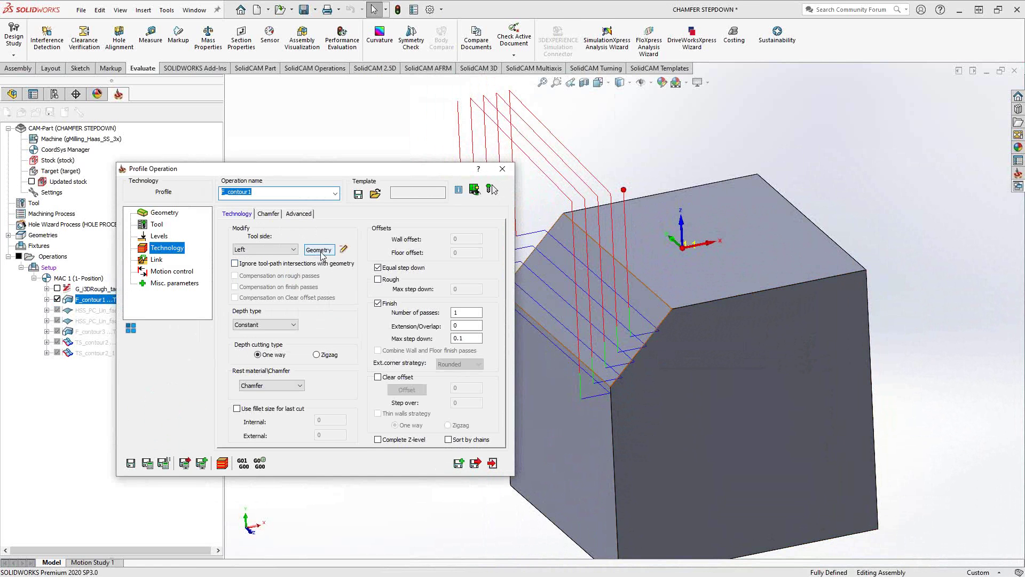
# - Inspect the contour chain's 0.05 extensions and select its -0.025 offset value in Modify Geometry
pyautogui.click(318, 250)
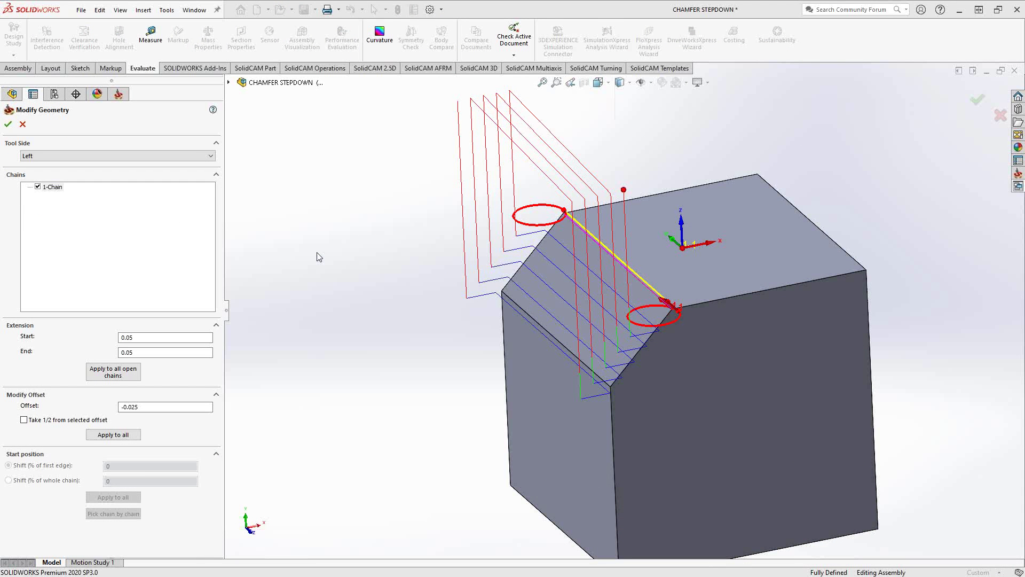
pyautogui.click(130, 407)
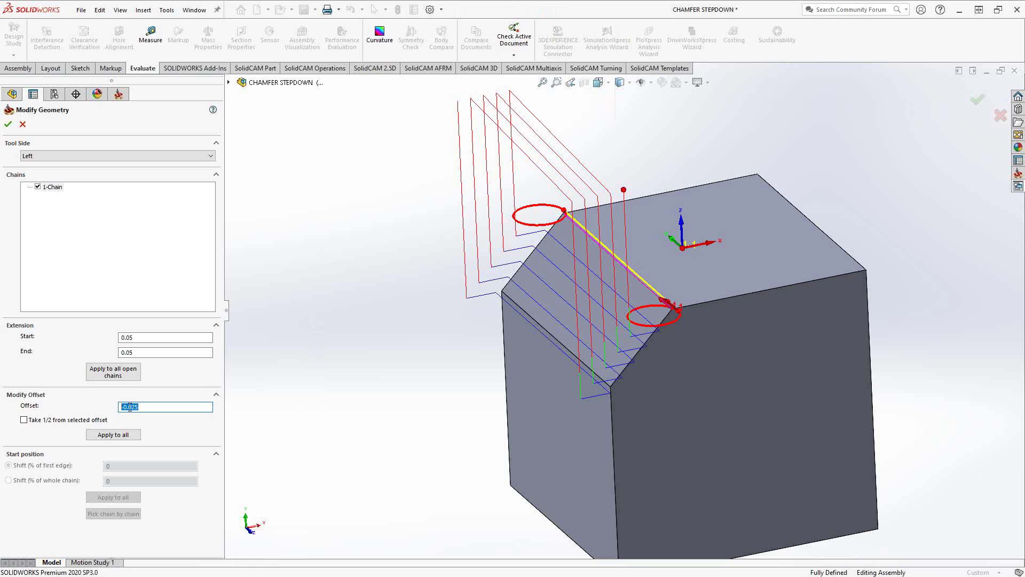
pyautogui.moveTo(679, 325); pyautogui.dragTo(613, 283, button='middle')
pyautogui.scroll(-6, 646, 292)
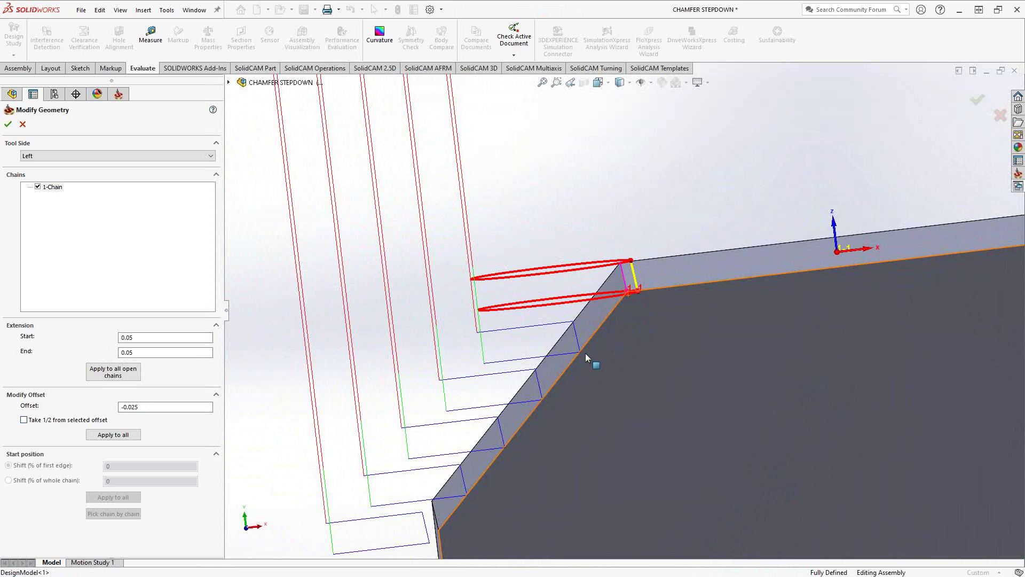
pyautogui.moveTo(599, 354); pyautogui.dragTo(604, 368, button='middle')
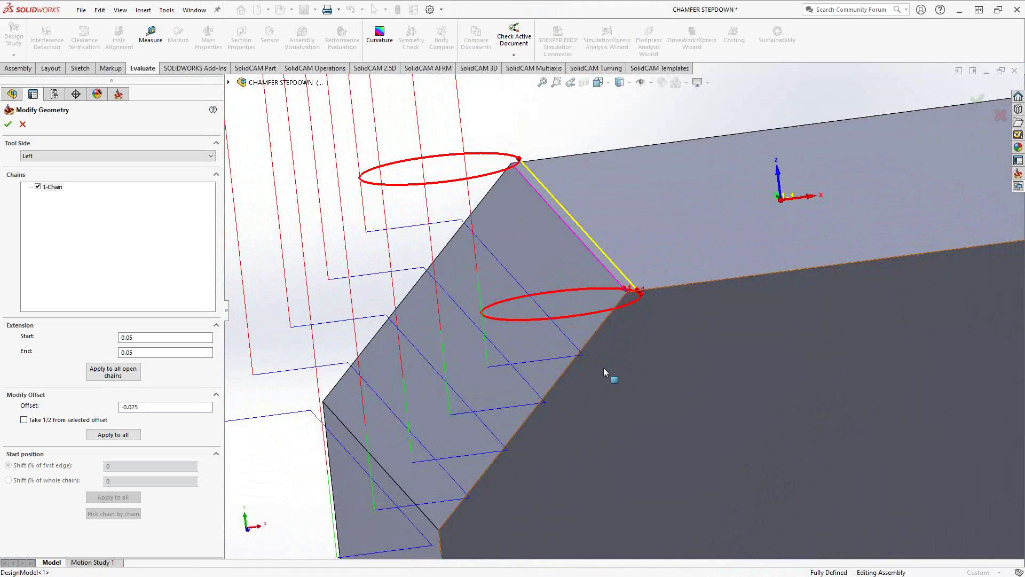
pyautogui.click(143, 407)
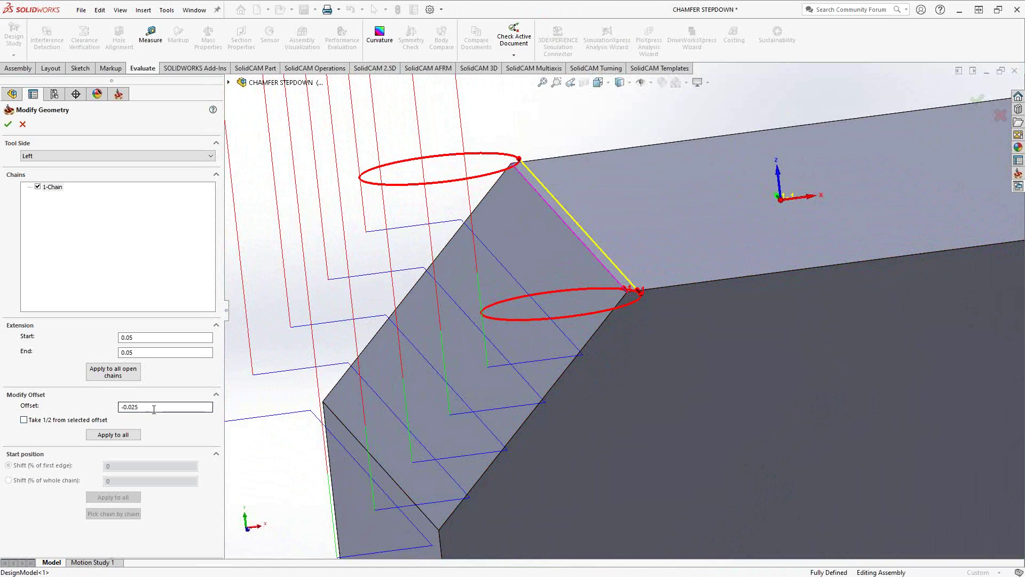
pyautogui.doubleClick(143, 407)
# - Cancel the geometry edits, view the end face Normal To, and Save & Calculate & Simulate
pyautogui.click(22, 124)
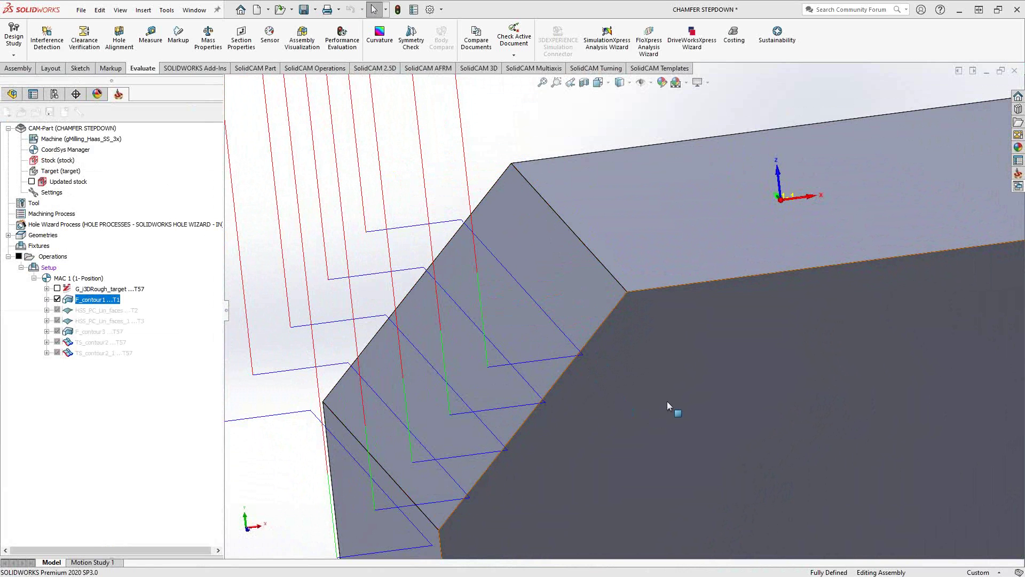
pyautogui.rightClick(691, 394)
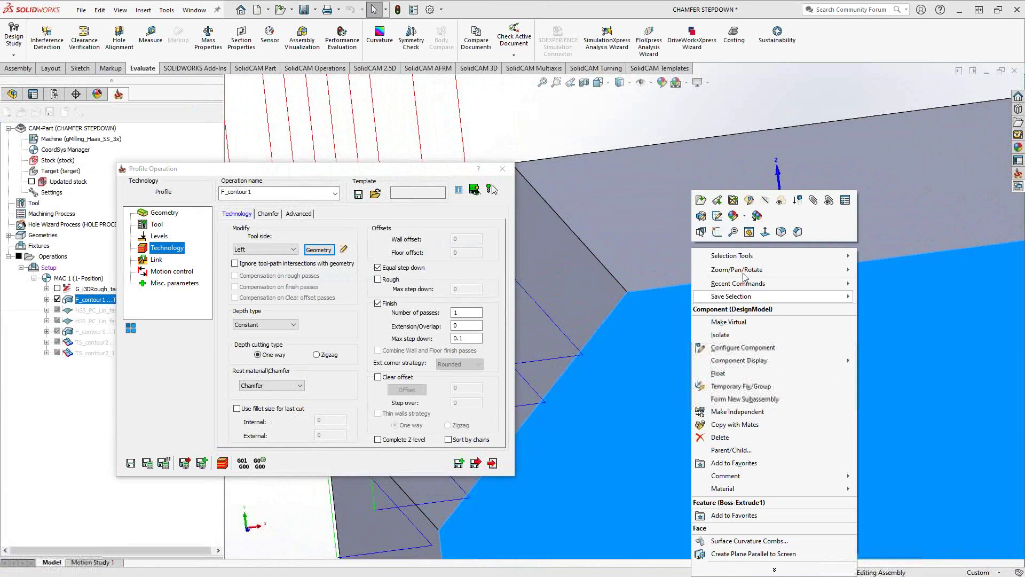
pyautogui.click(766, 231)
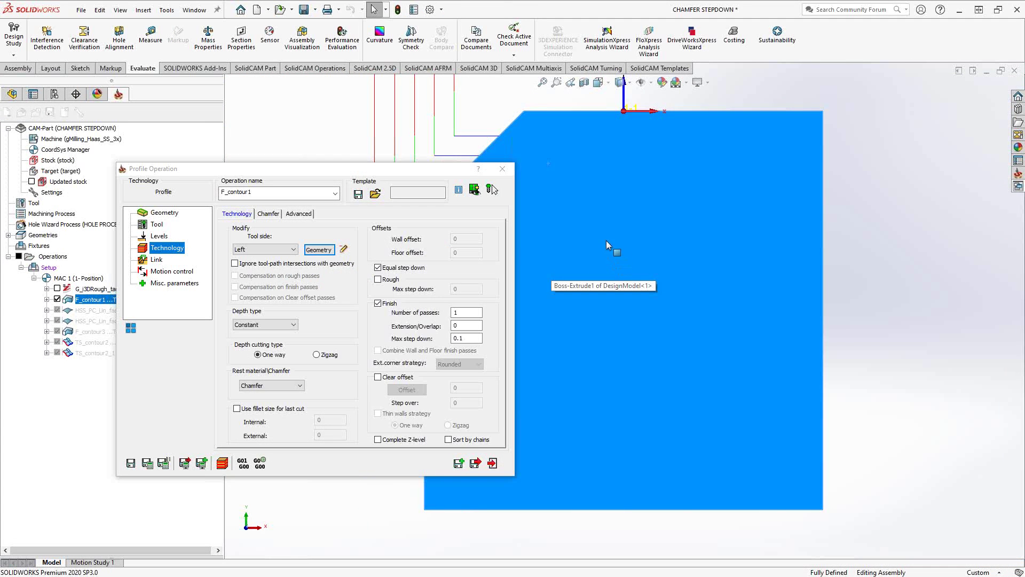
pyautogui.click(223, 463)
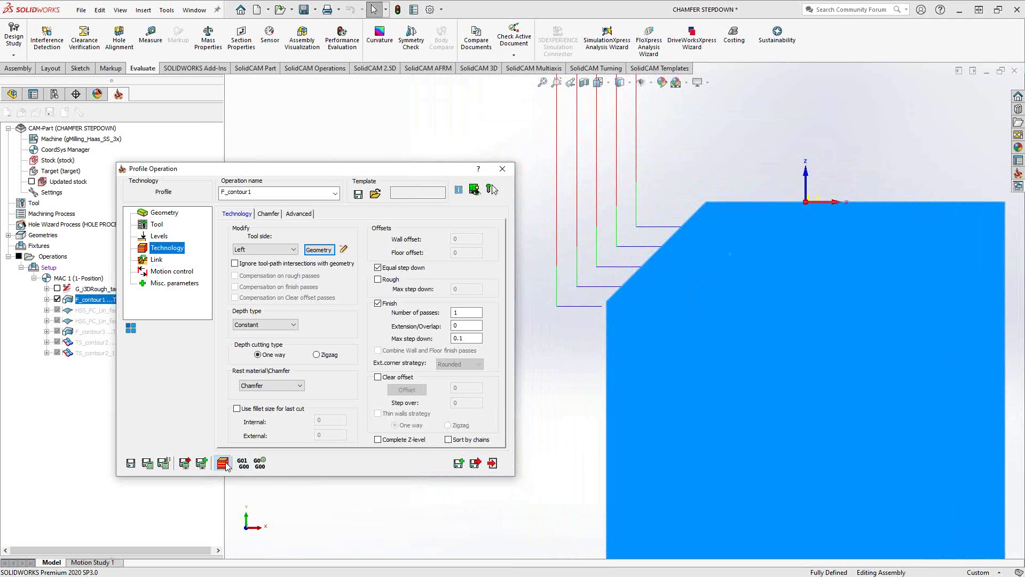
pyautogui.click(224, 463)
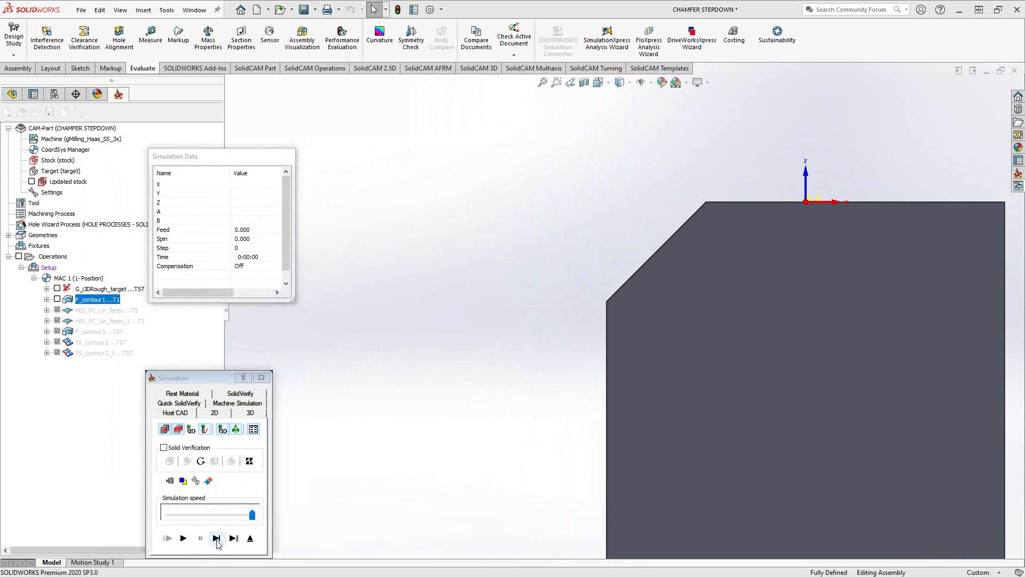
# - Single-step the Host CAD simulation down the chamfer to step 31 at Z -0.525
pyautogui.click(216, 539)
pyautogui.click(217, 539)
pyautogui.click(216, 539)
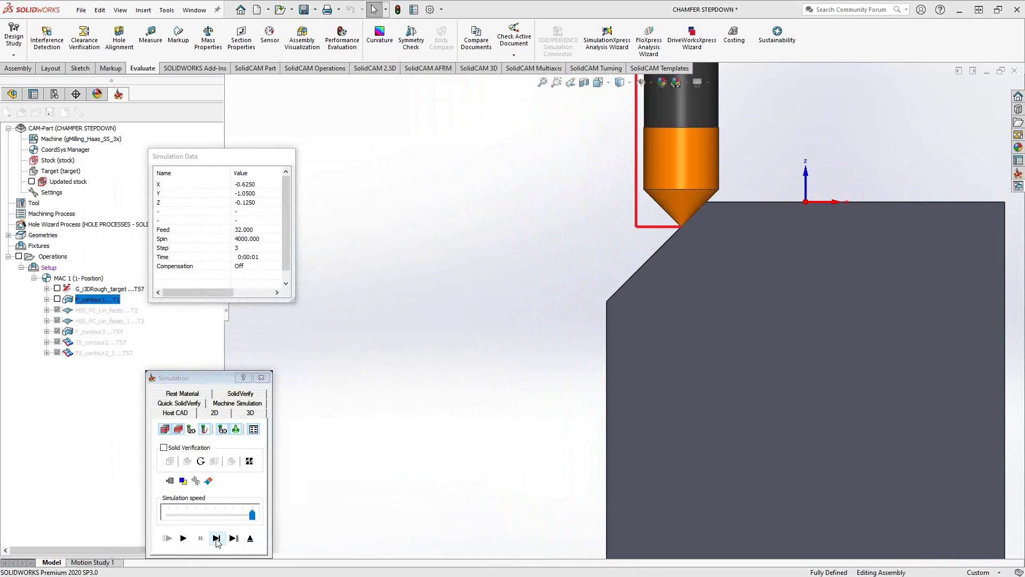
pyautogui.scroll(-4, 678, 225)
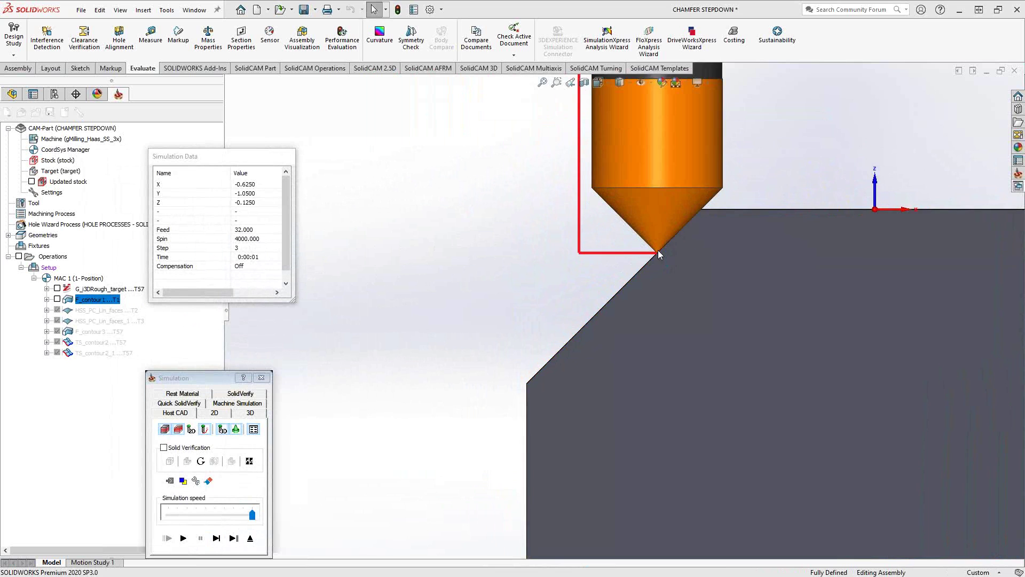
pyautogui.scroll(-2, 658, 250)
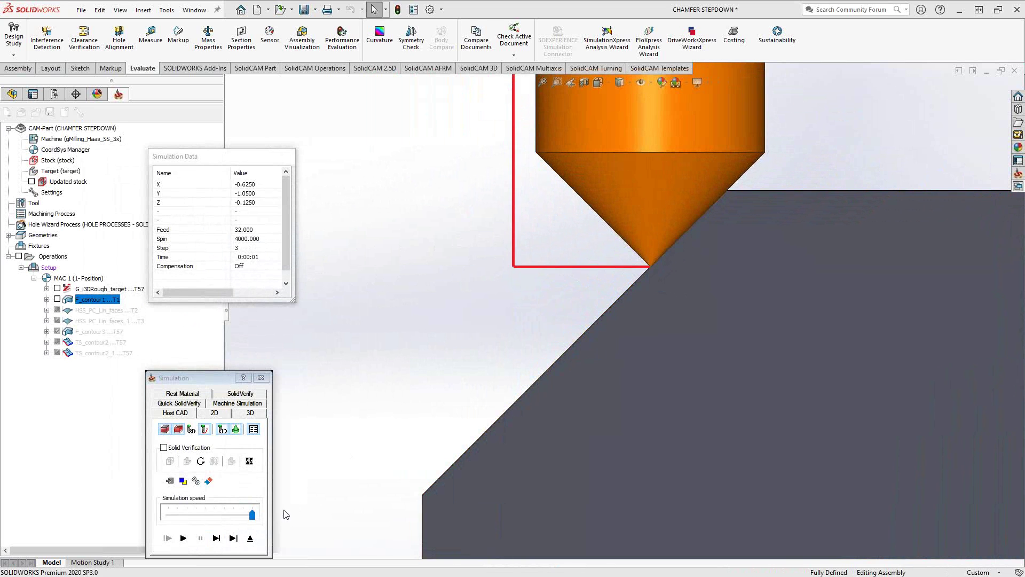
pyautogui.click(217, 538)
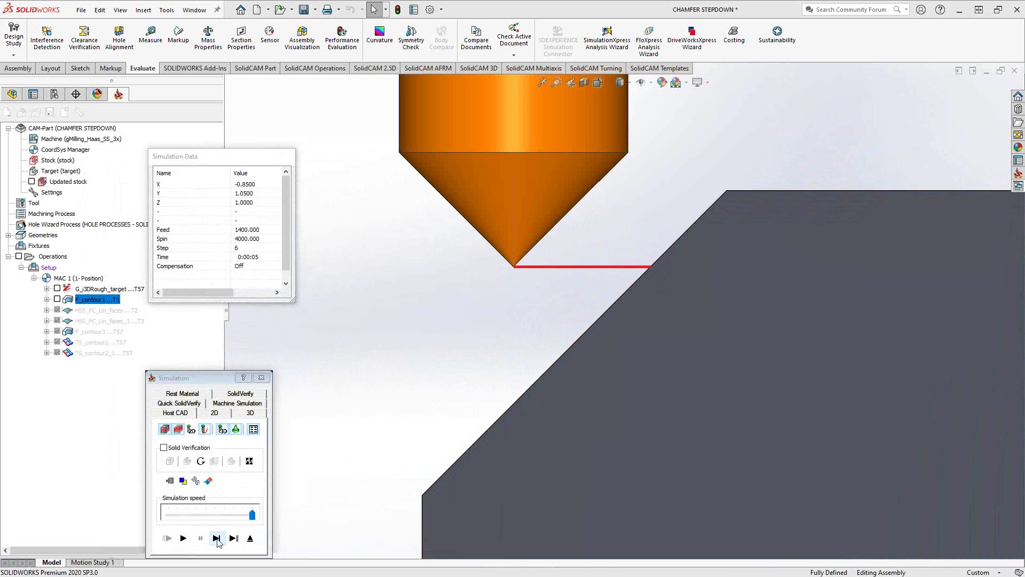
pyautogui.click(217, 538)
pyautogui.click(216, 538)
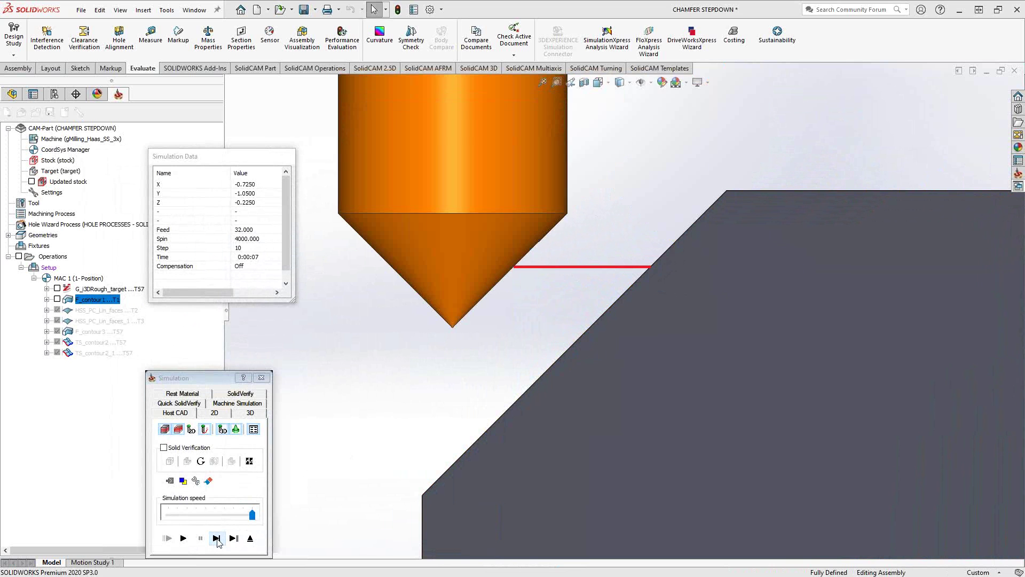
pyautogui.click(217, 538)
pyautogui.click(216, 538)
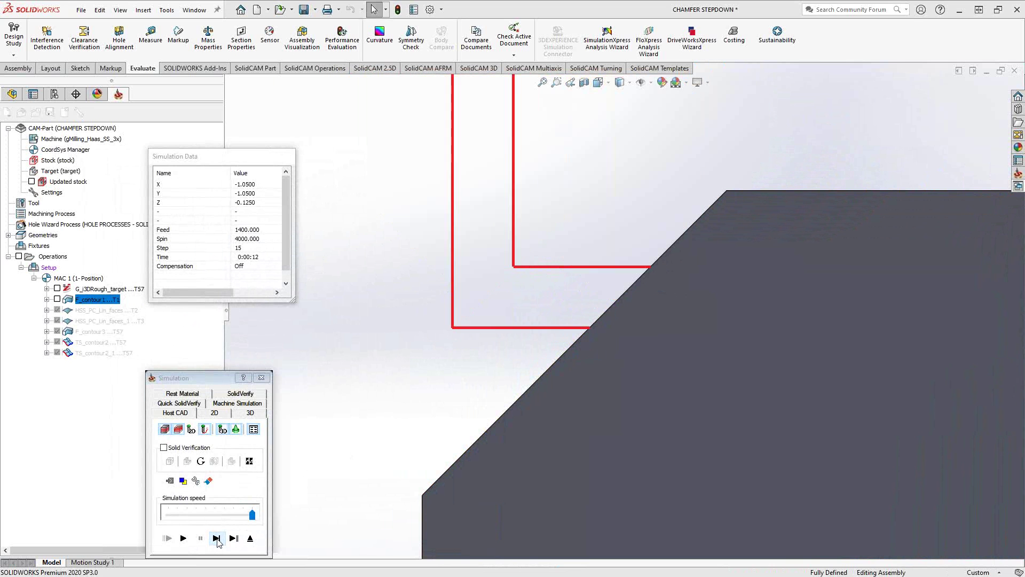
pyautogui.click(216, 537)
pyautogui.click(216, 538)
pyautogui.click(217, 538)
pyautogui.click(217, 538)
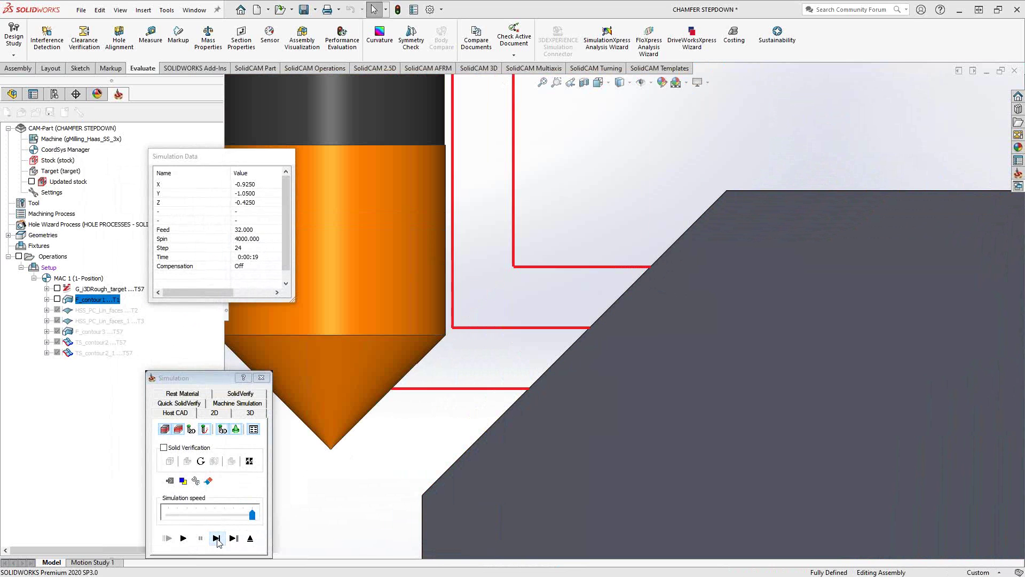
pyautogui.click(217, 538)
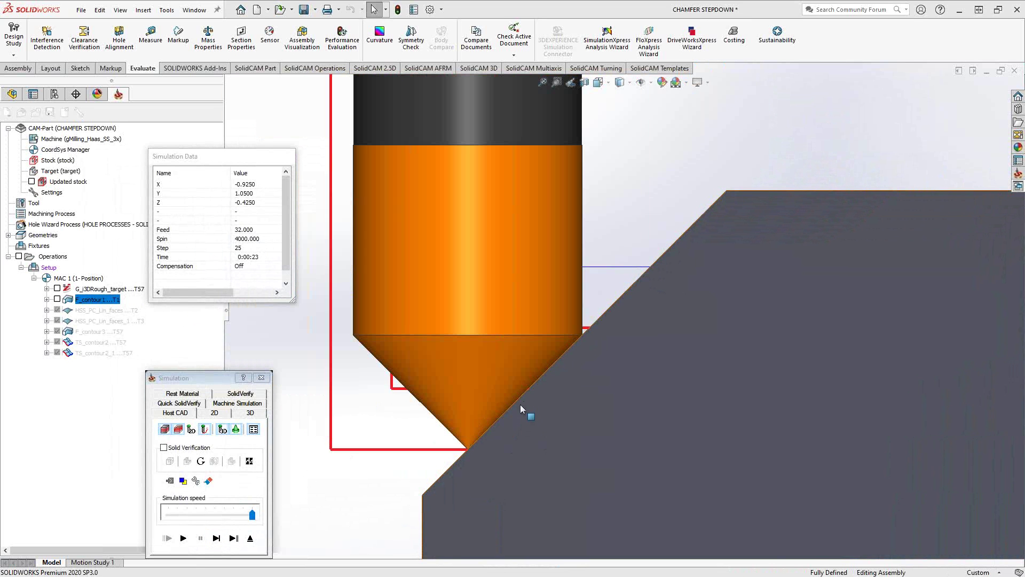
pyautogui.click(216, 538)
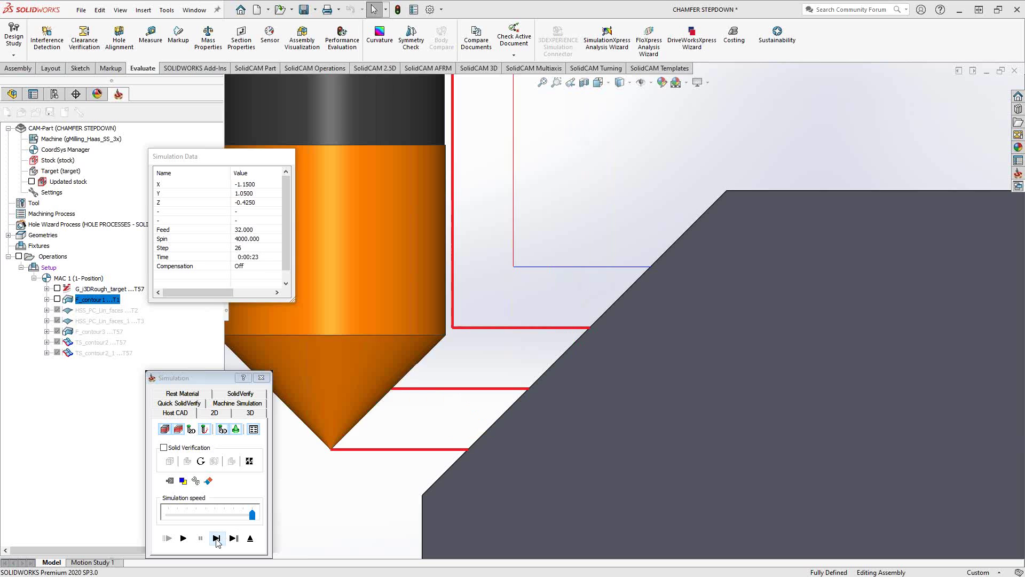
pyautogui.click(216, 538)
pyautogui.click(216, 538)
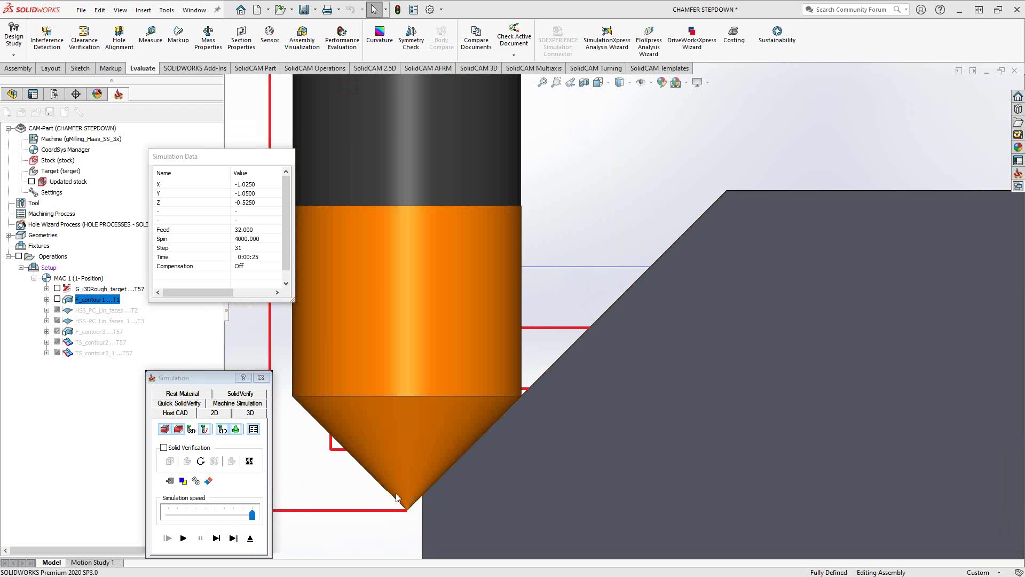
pyautogui.scroll(3, 552, 466)
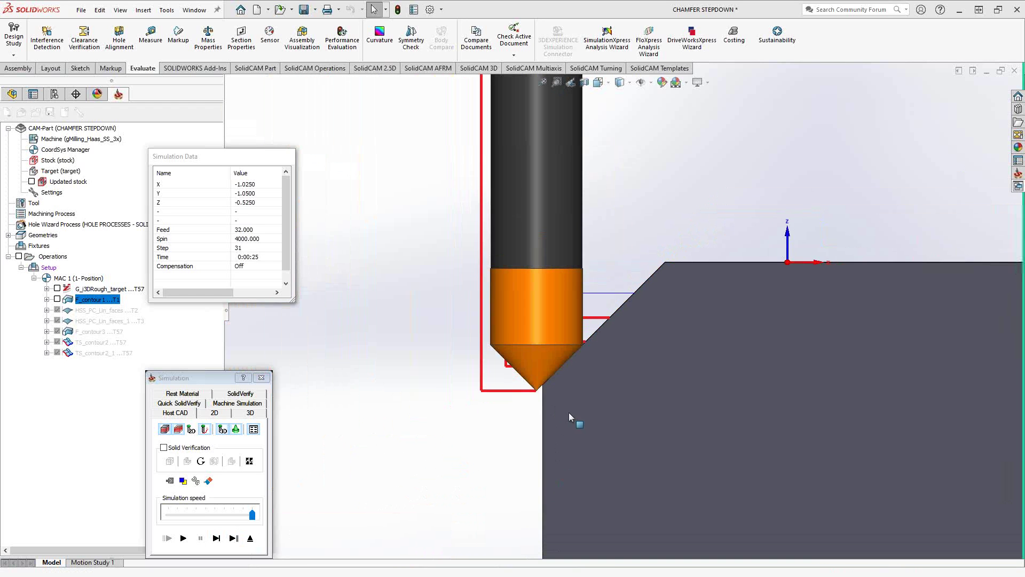
# - Exit the simulation and recheck the wall draft angle settings without changing them
pyautogui.moveTo(569, 412)
pyautogui.mouseDown(button='middle')
pyautogui.moveTo(580, 430)
pyautogui.moveTo(585, 408)
pyautogui.mouseUp(button='middle')
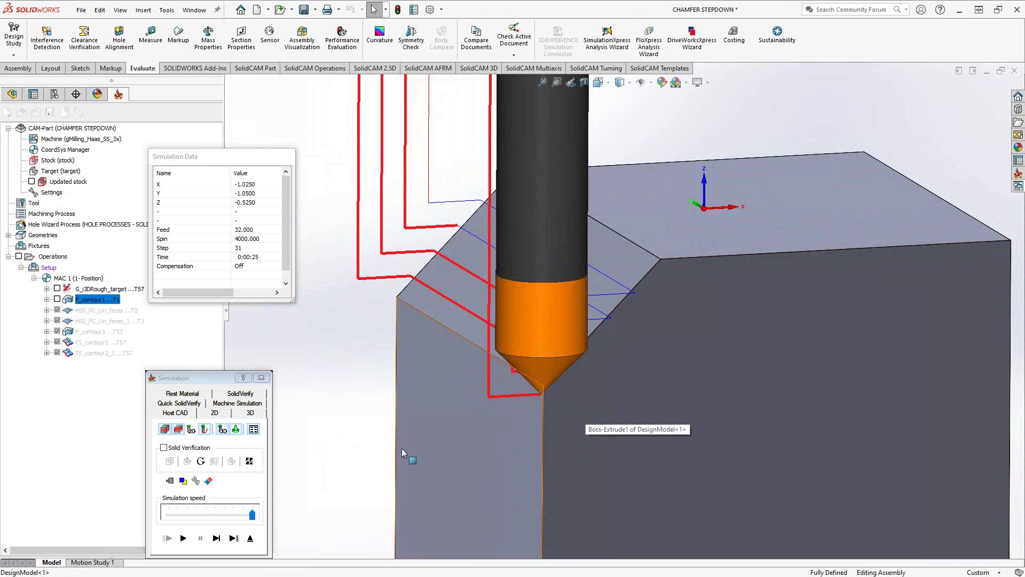
pyautogui.click(249, 538)
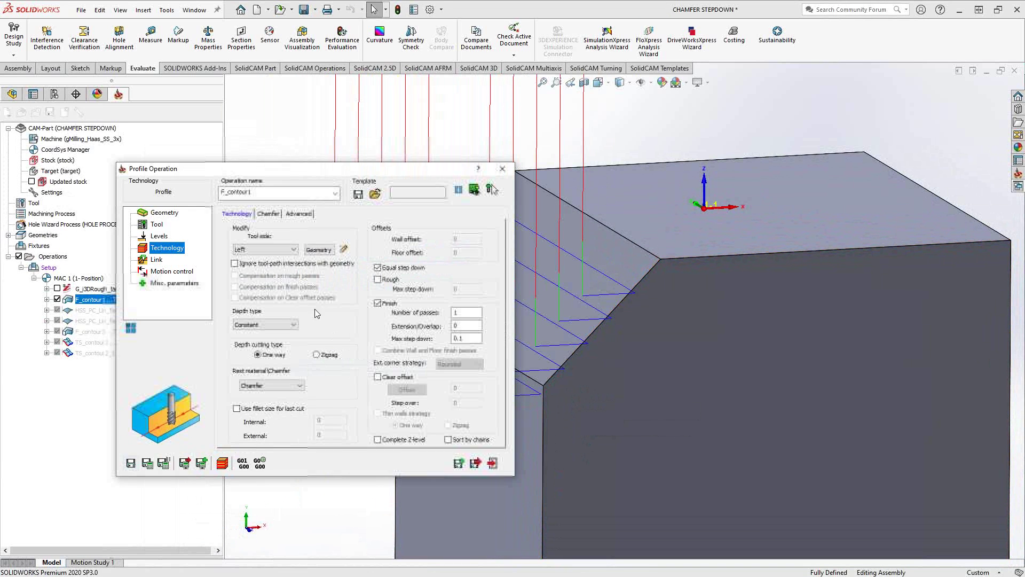
pyautogui.click(298, 214)
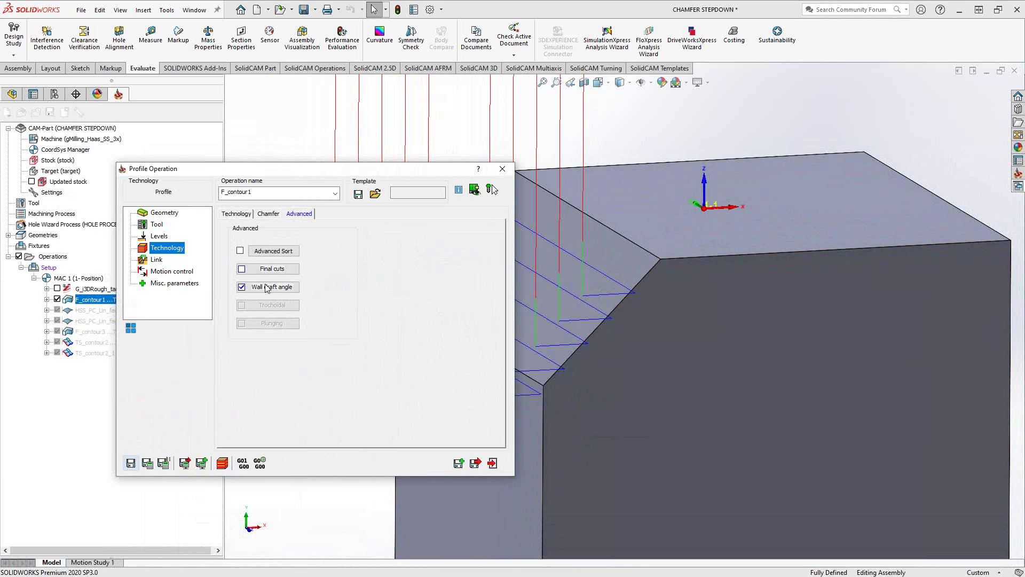
pyautogui.click(267, 287)
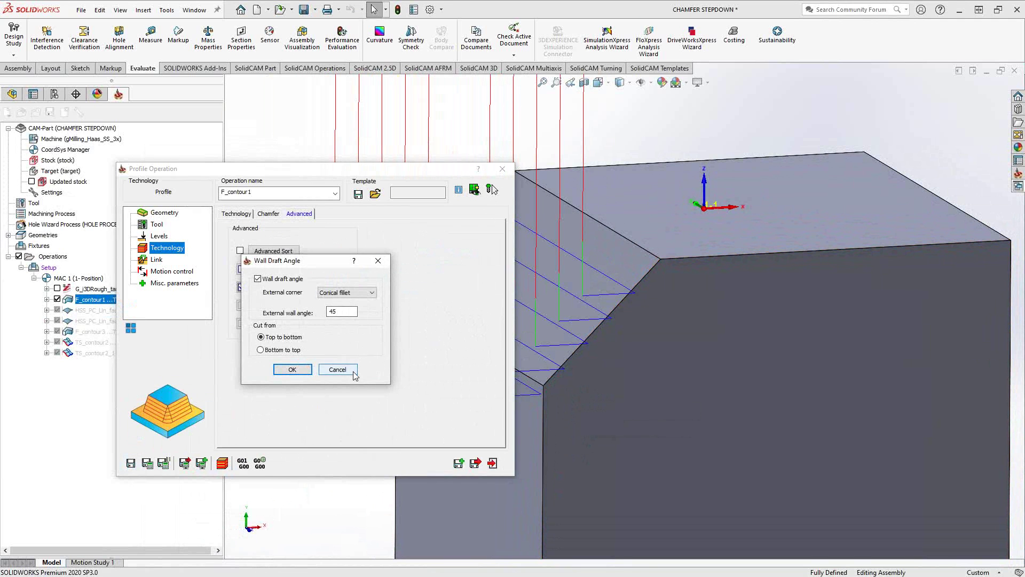
pyautogui.click(354, 374)
# - Review the Chamfer options and reopen the chain geometry with 0.05 extensions and -0.025 offset
pyautogui.click(269, 213)
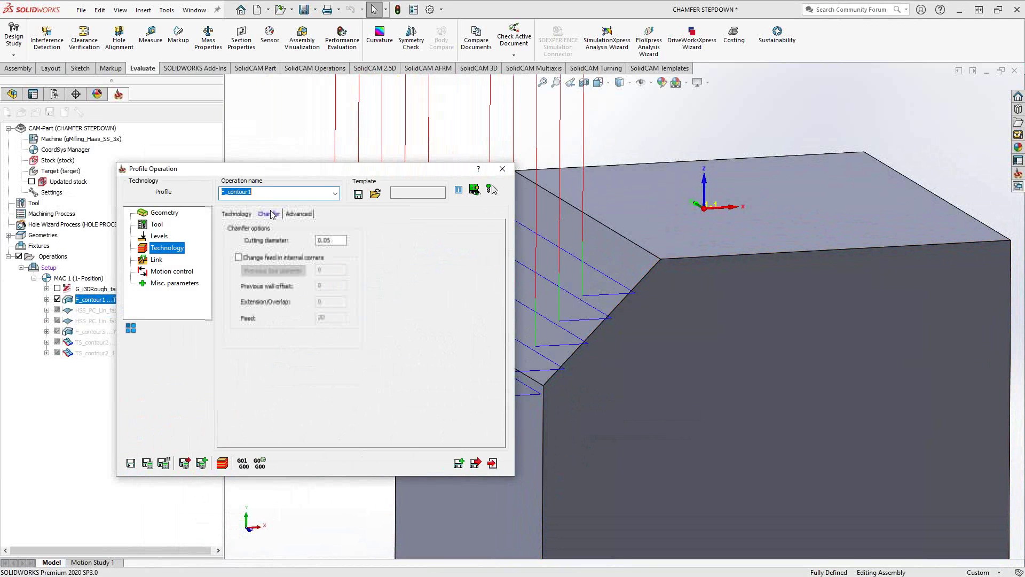
pyautogui.click(236, 213)
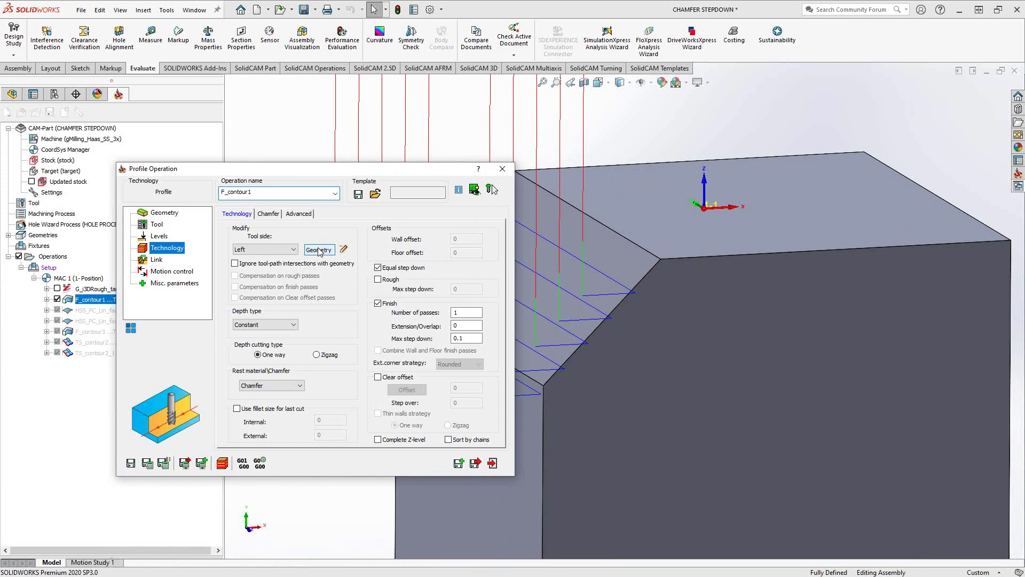
pyautogui.click(319, 249)
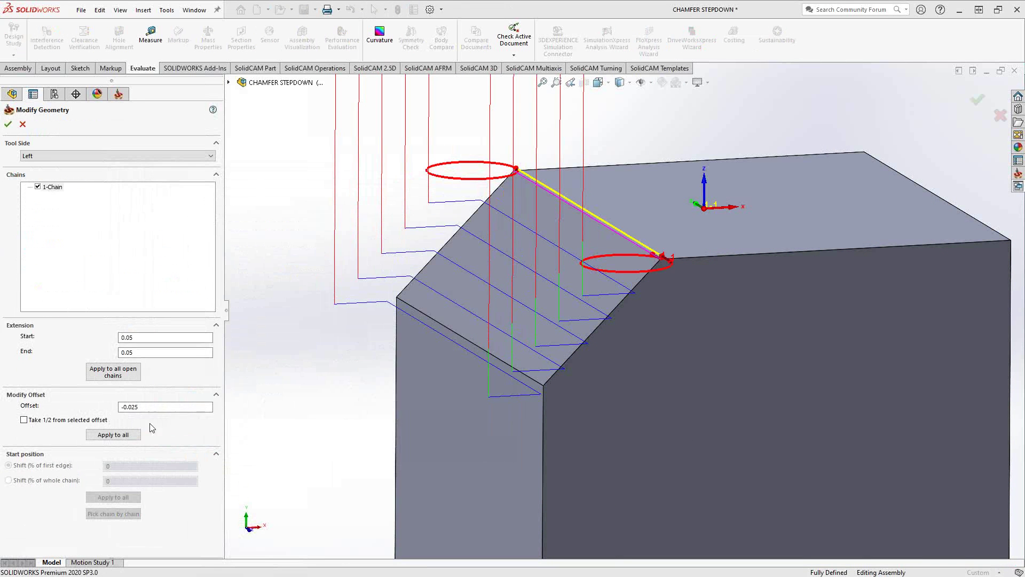
pyautogui.click(8, 124)
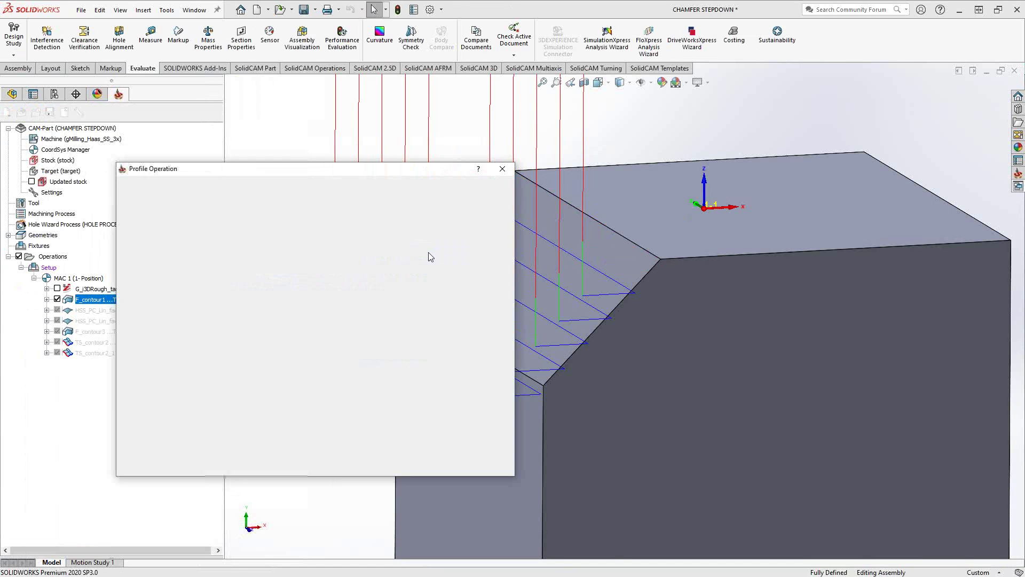